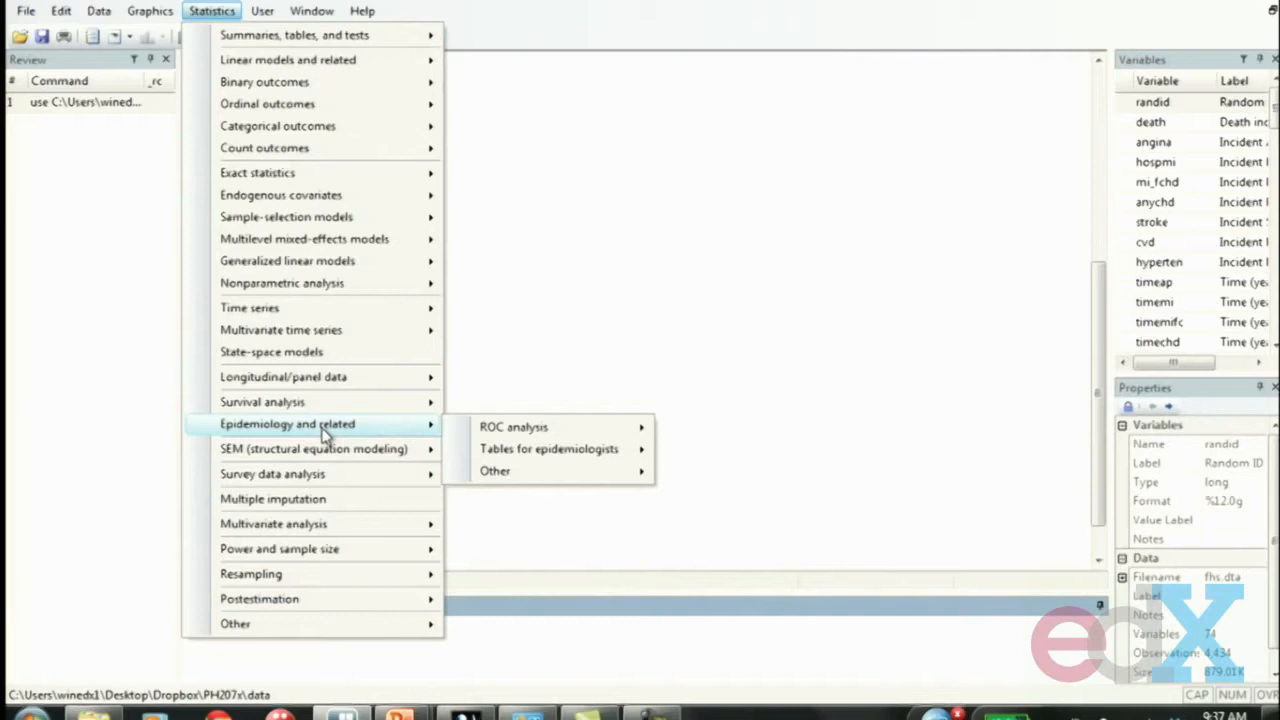
# Start a cohort study risk-ratio table and choose death as the case variable
pyautogui.moveTo(502, 449)
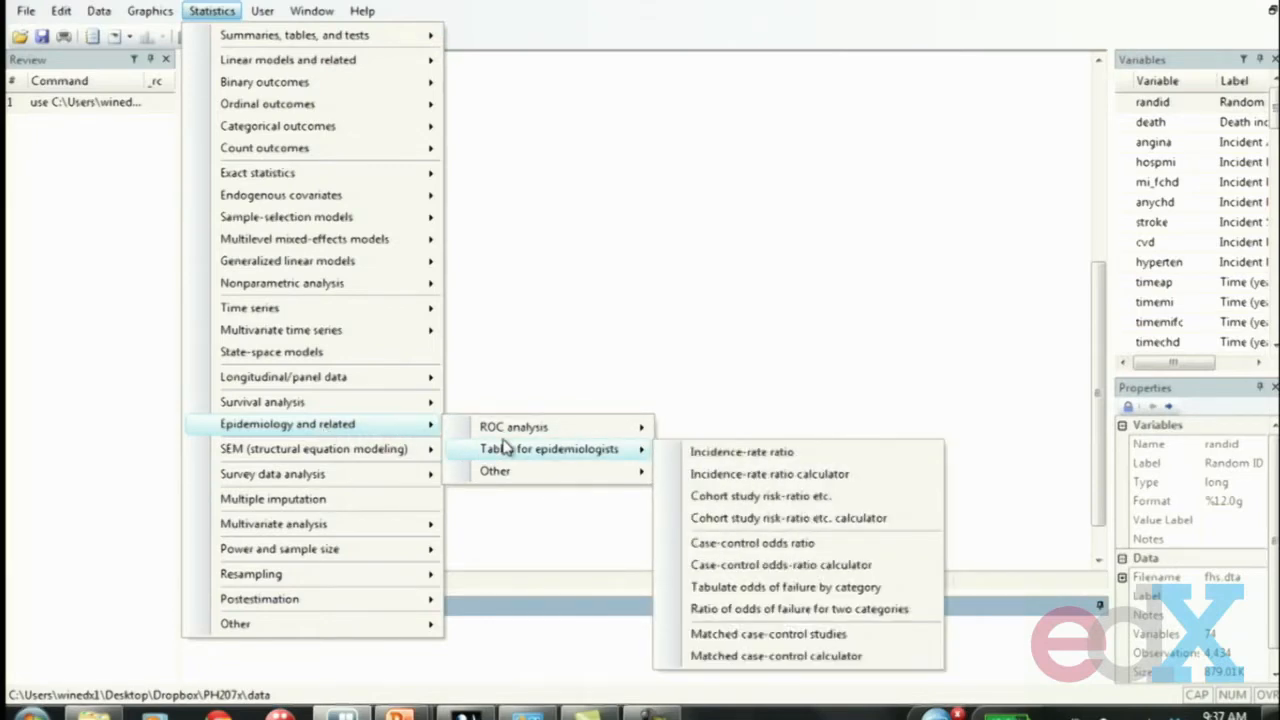
pyautogui.click(698, 497)
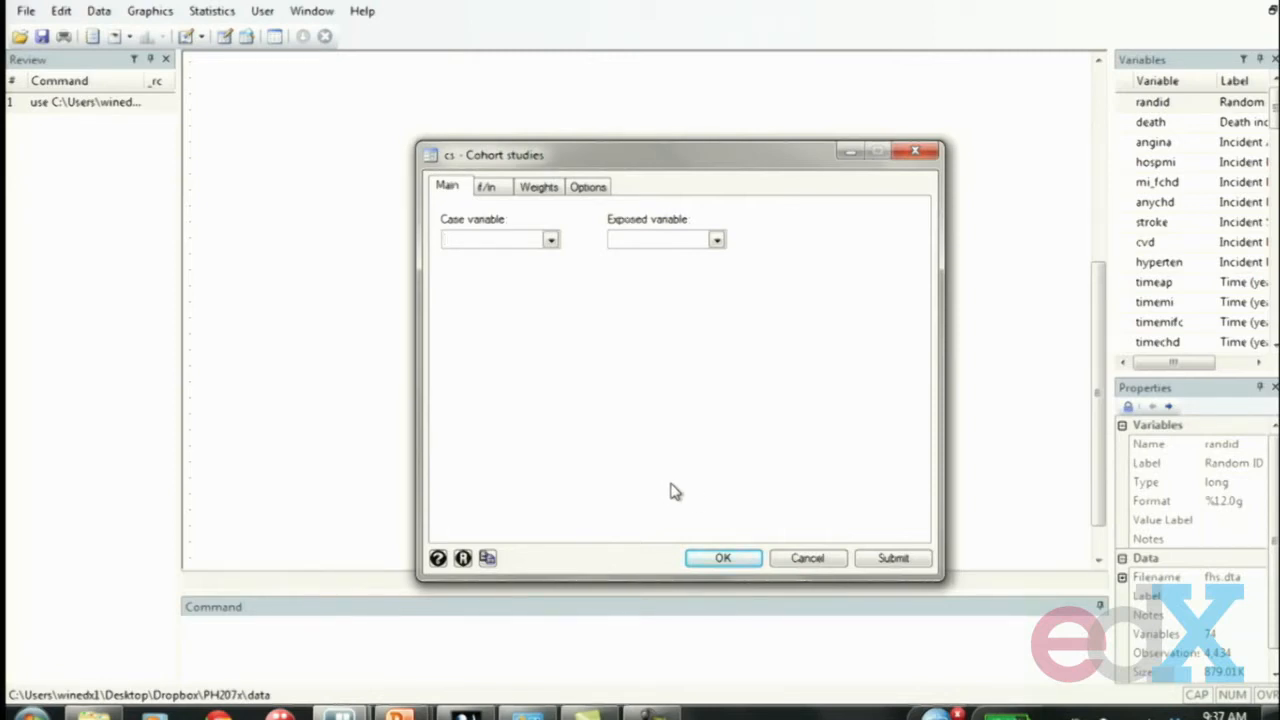
pyautogui.click(550, 243)
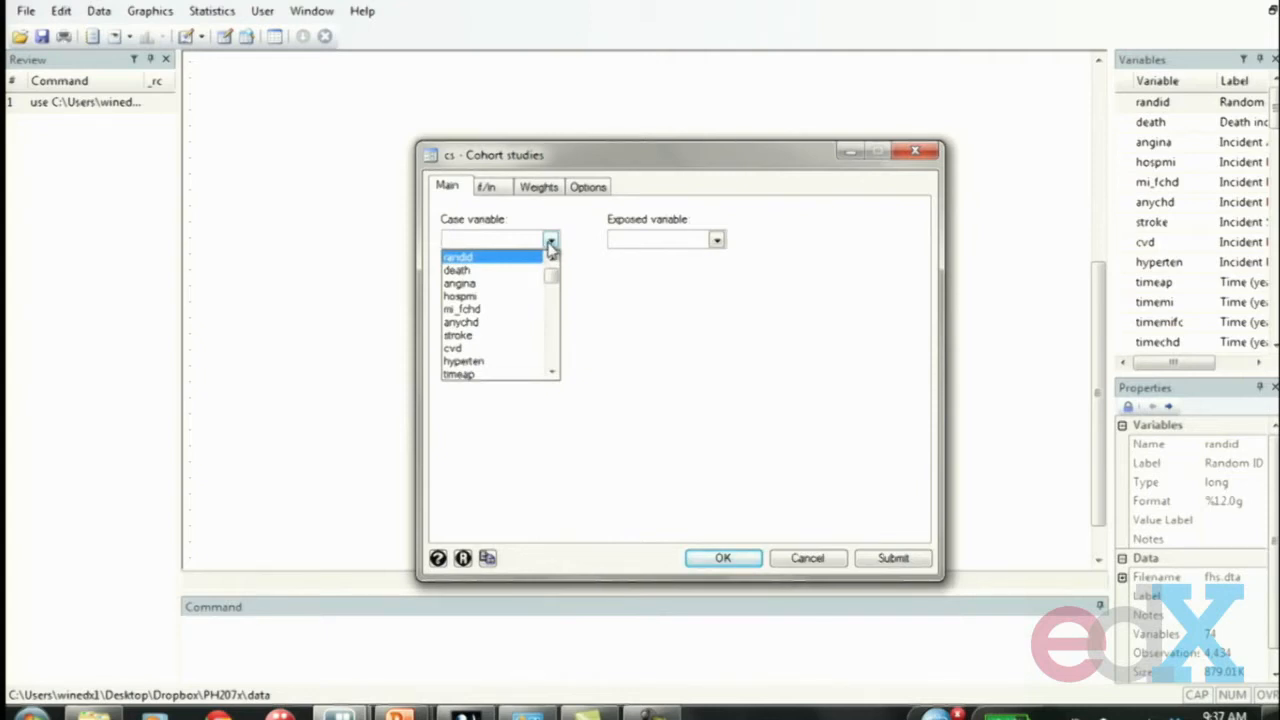
pyautogui.click(528, 281)
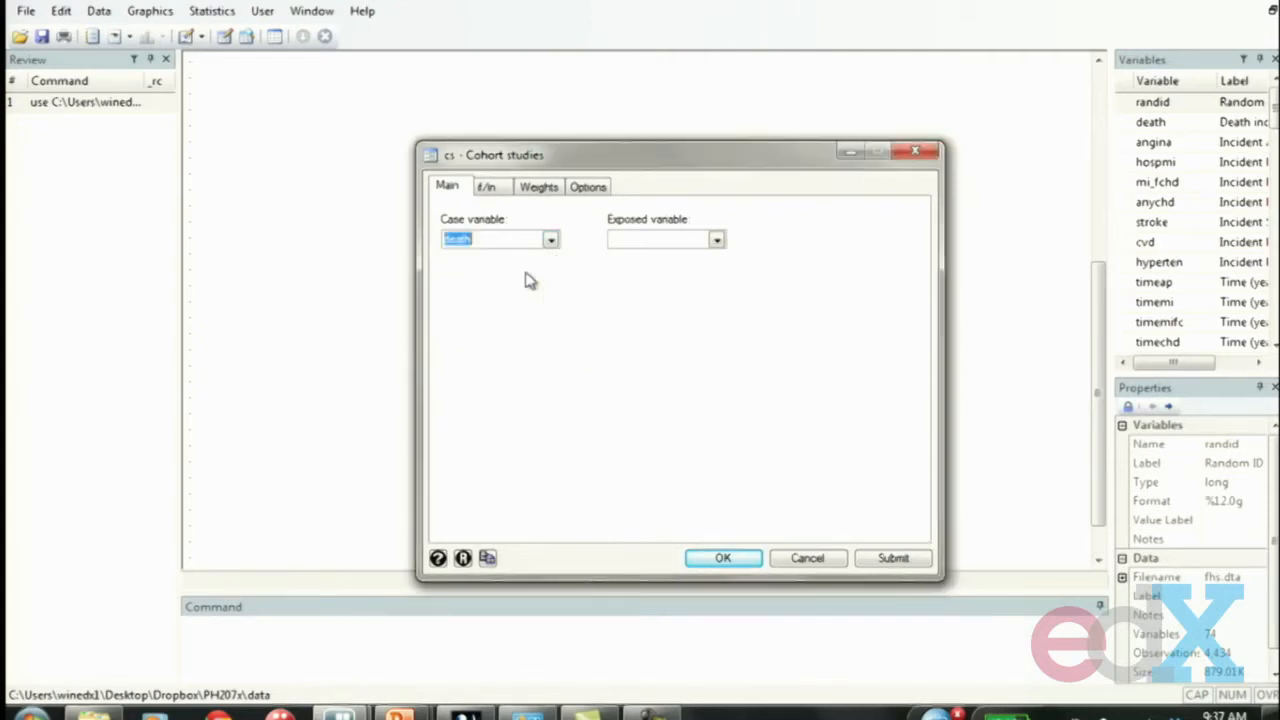
# Set the exposed variable to cursmoke1 and run the cohort study risk-ratio analysis
pyautogui.click(715, 244)
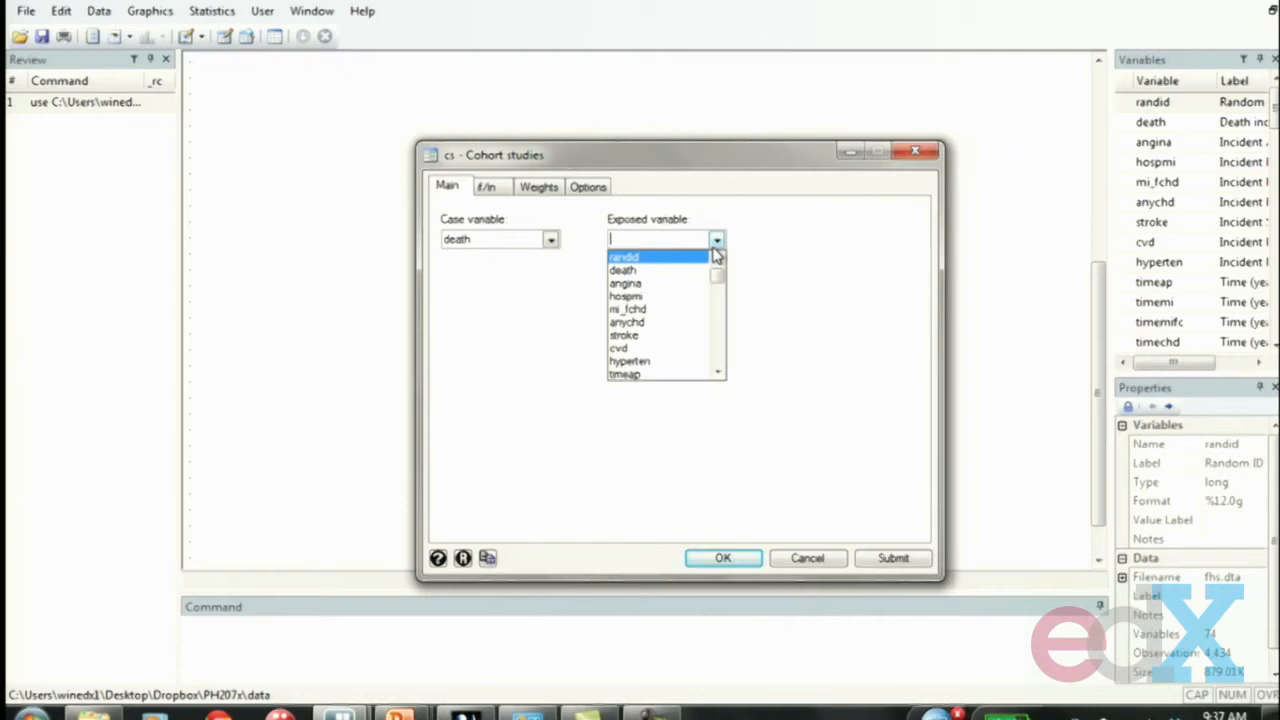
pyautogui.click(717, 273)
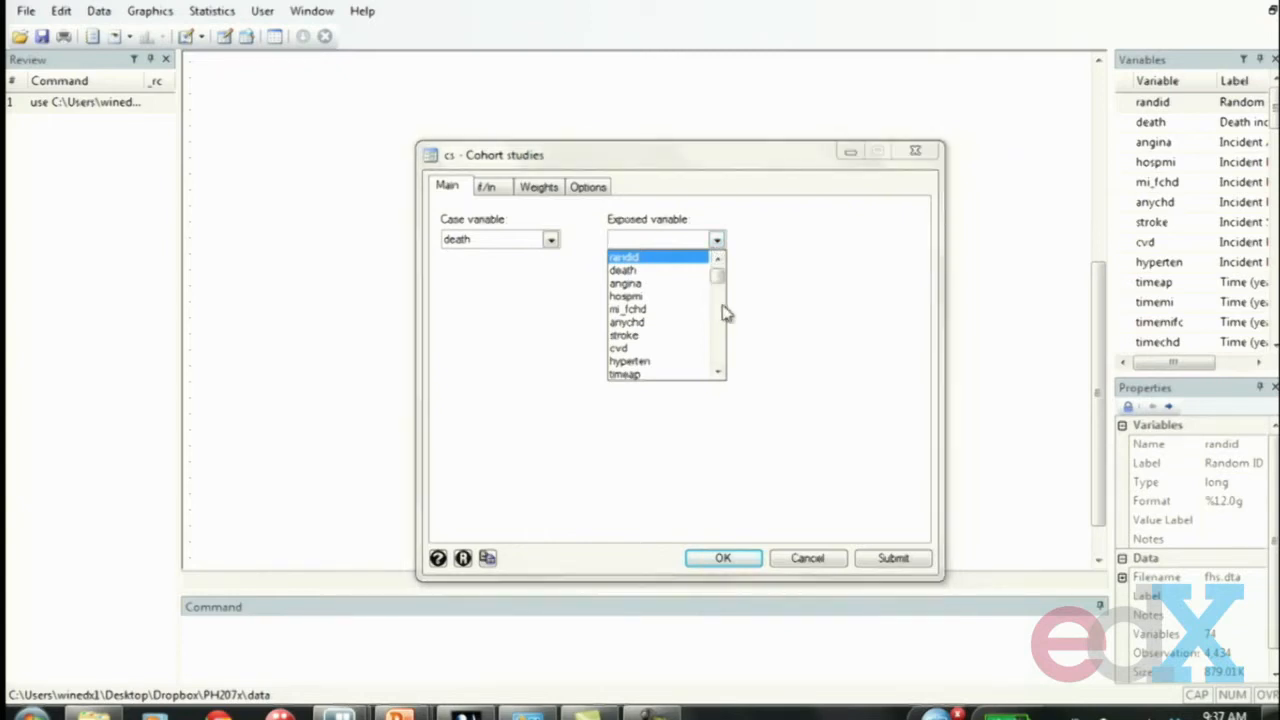
pyautogui.click(717, 372)
pyautogui.moveTo(717, 374); pyautogui.dragTo(717, 375)
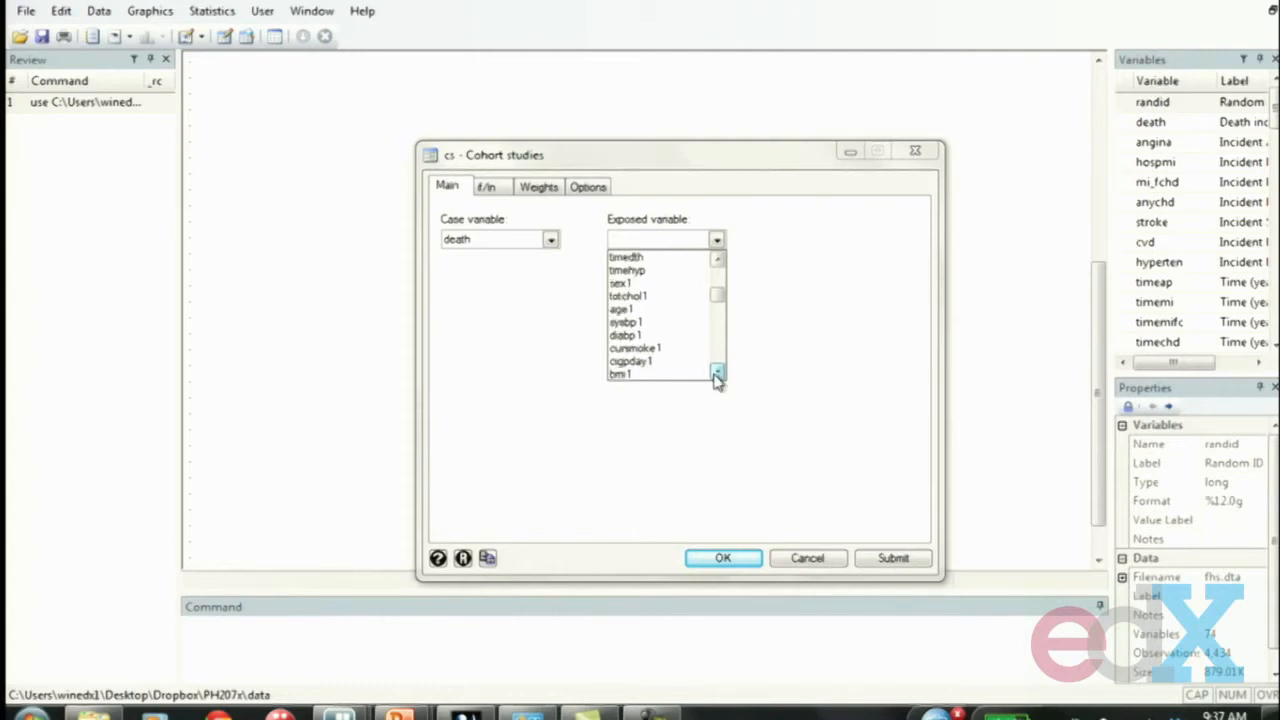
pyautogui.click(660, 349)
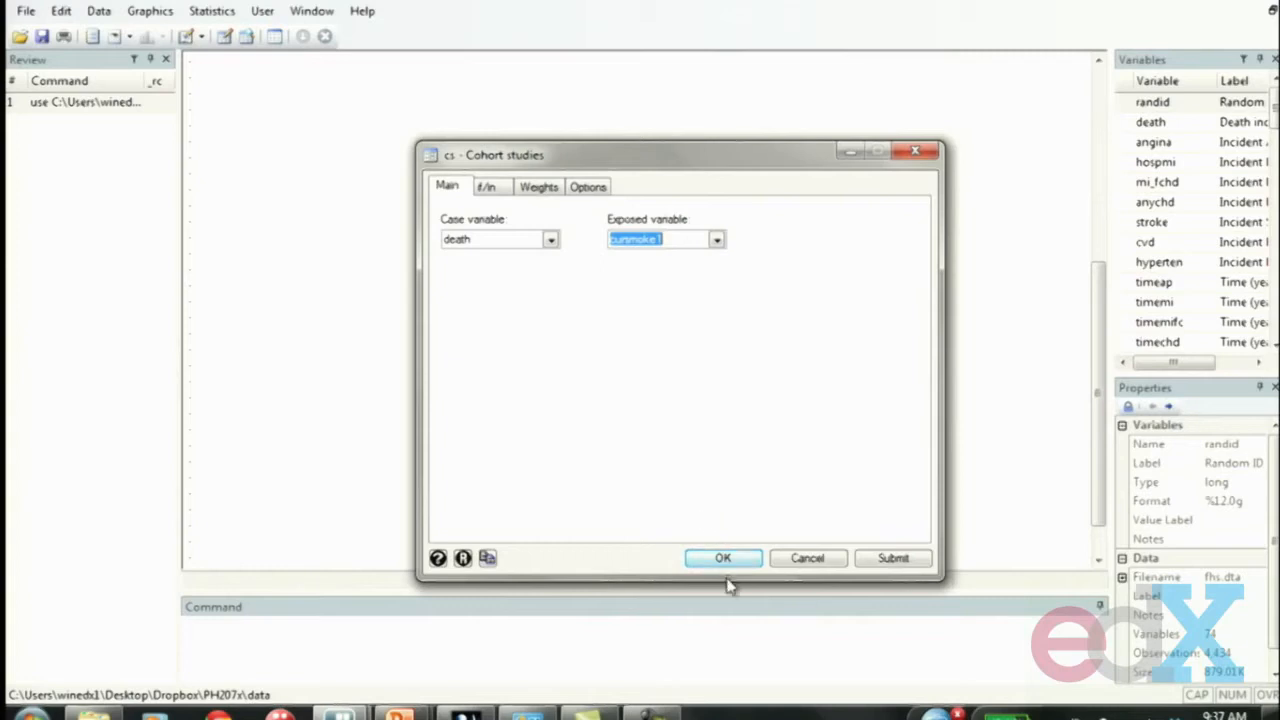
pyautogui.click(723, 560)
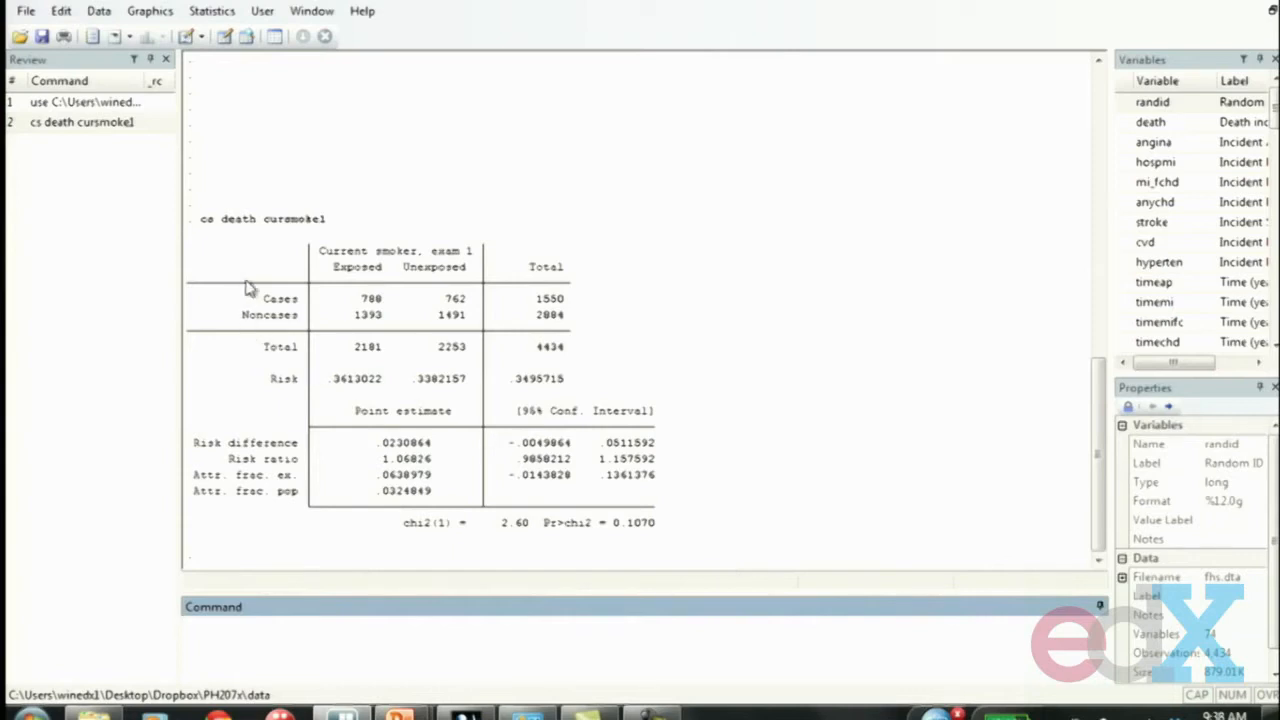
# Highlight the exposed-versus-unexposed table in the risk output, and examine its Risk row
pyautogui.moveTo(222, 257); pyautogui.dragTo(600, 390)
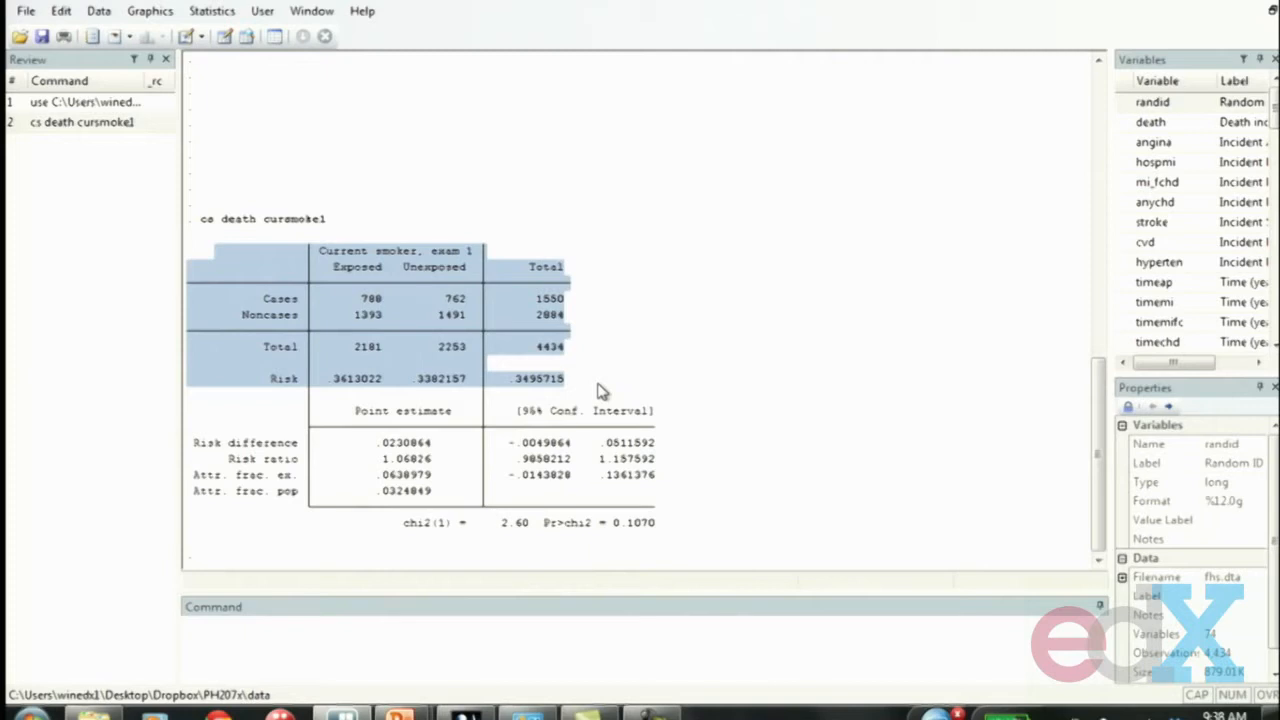
pyautogui.click(600, 390)
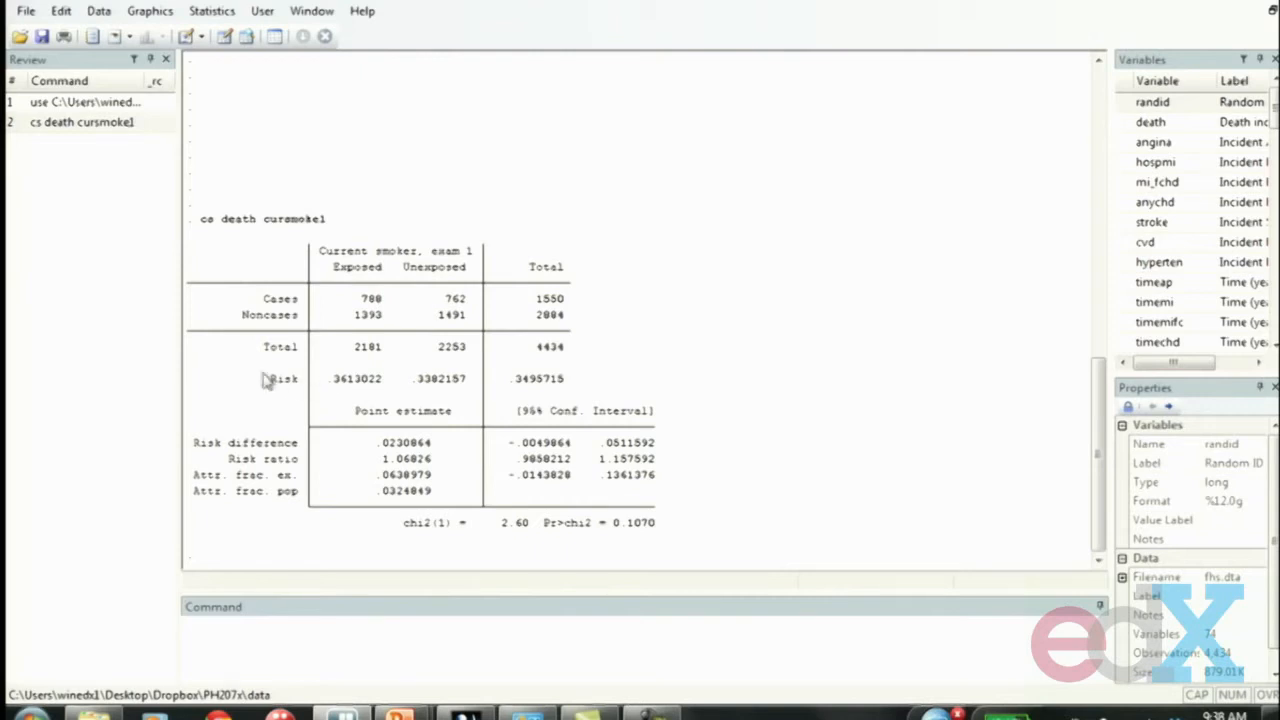
pyautogui.moveTo(264, 383); pyautogui.dragTo(588, 386)
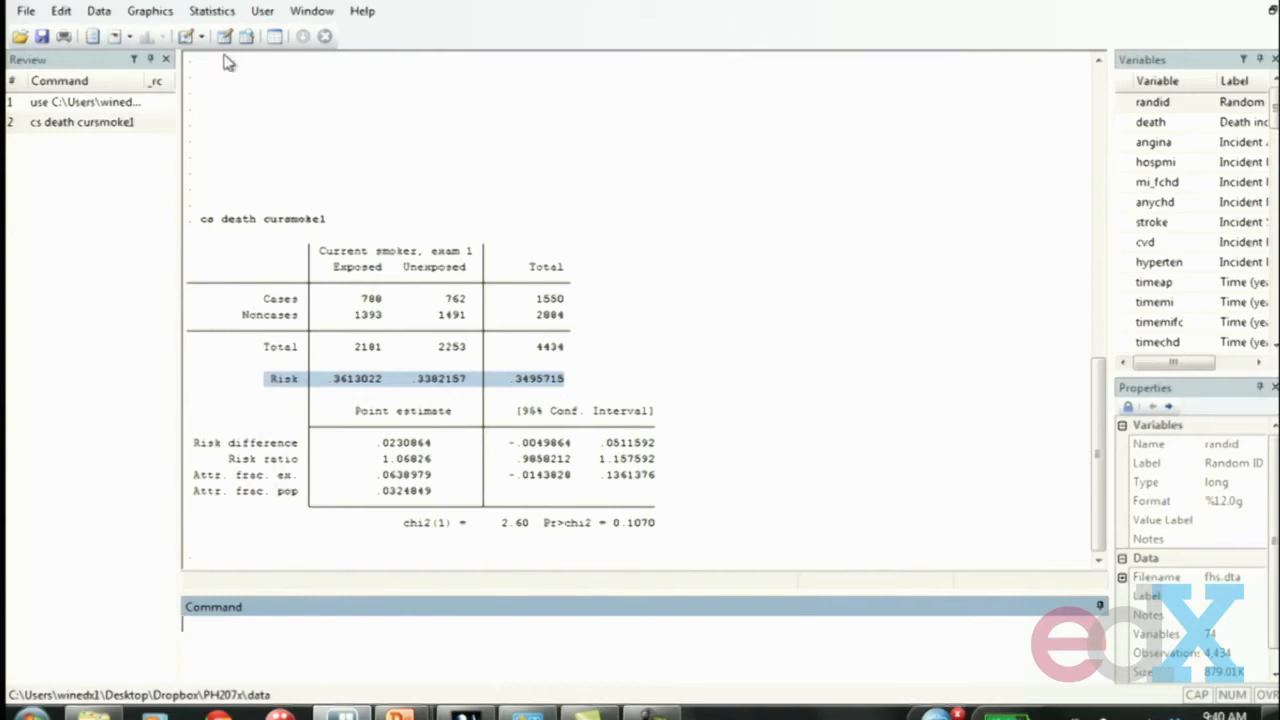
# Start an incidence-rate ratio table for epidemiologists and choose death as the case variable
pyautogui.click(213, 14)
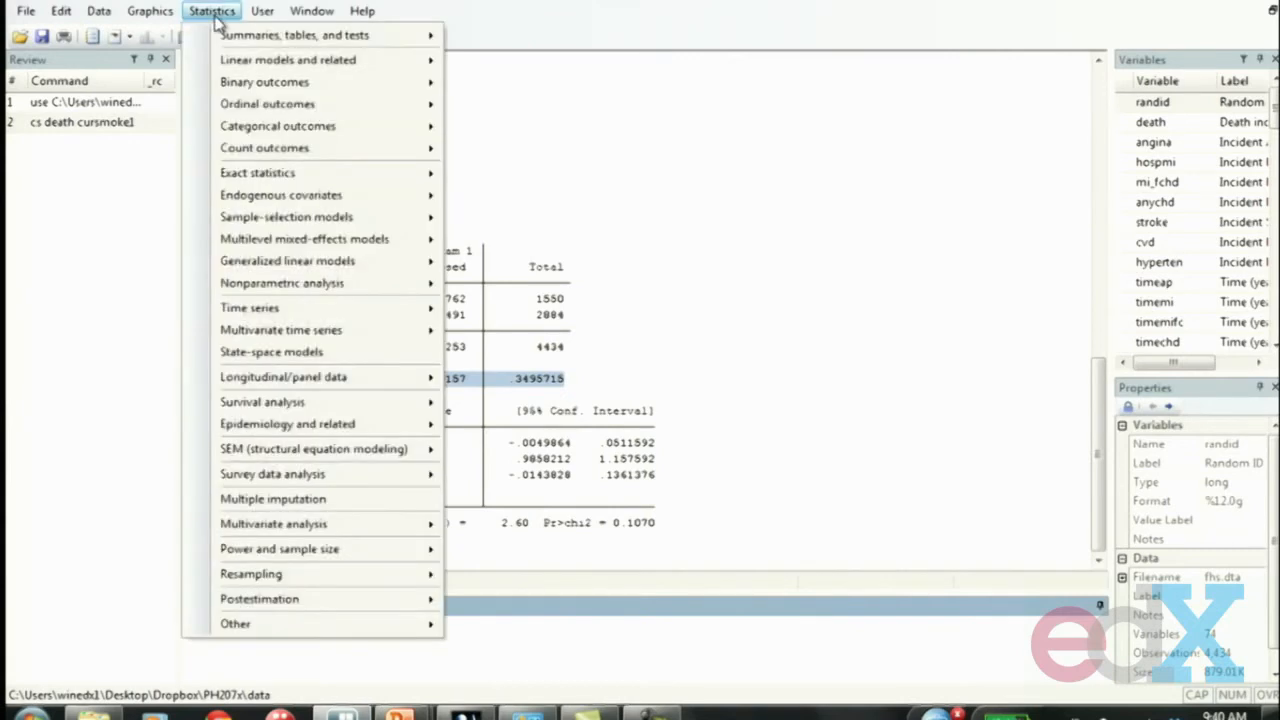
pyautogui.moveTo(386, 404)
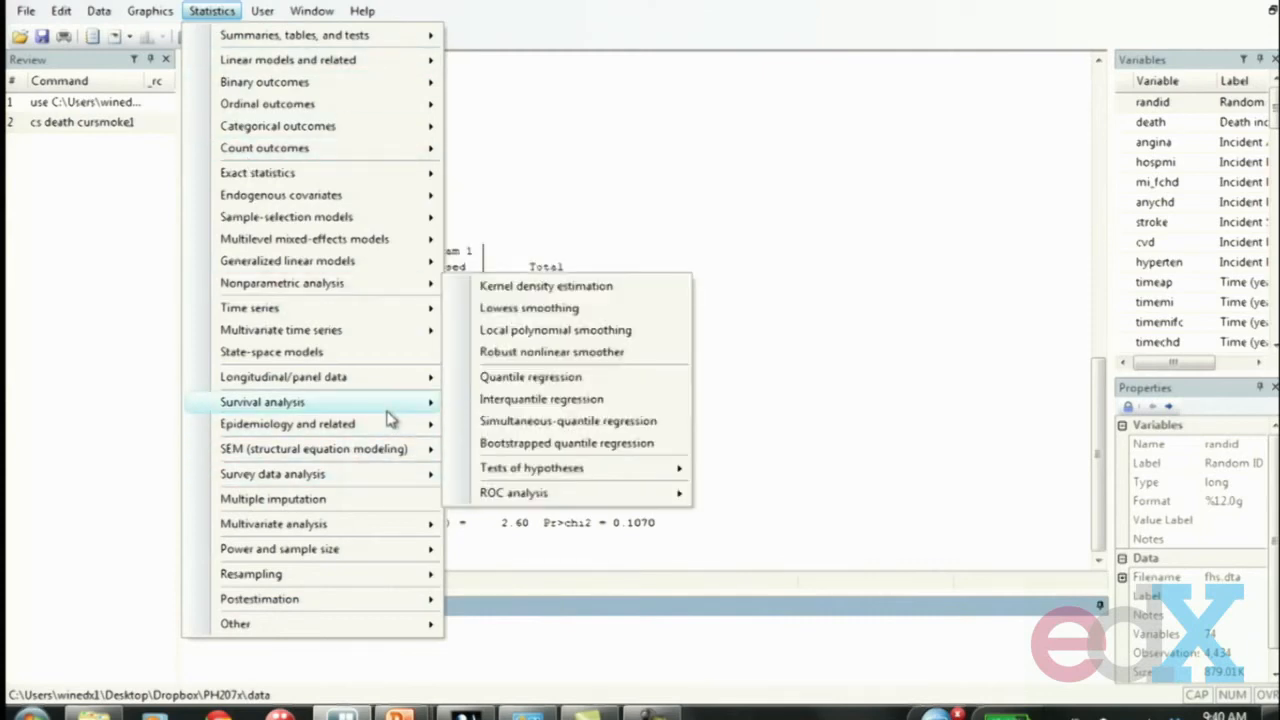
pyautogui.moveTo(393, 427)
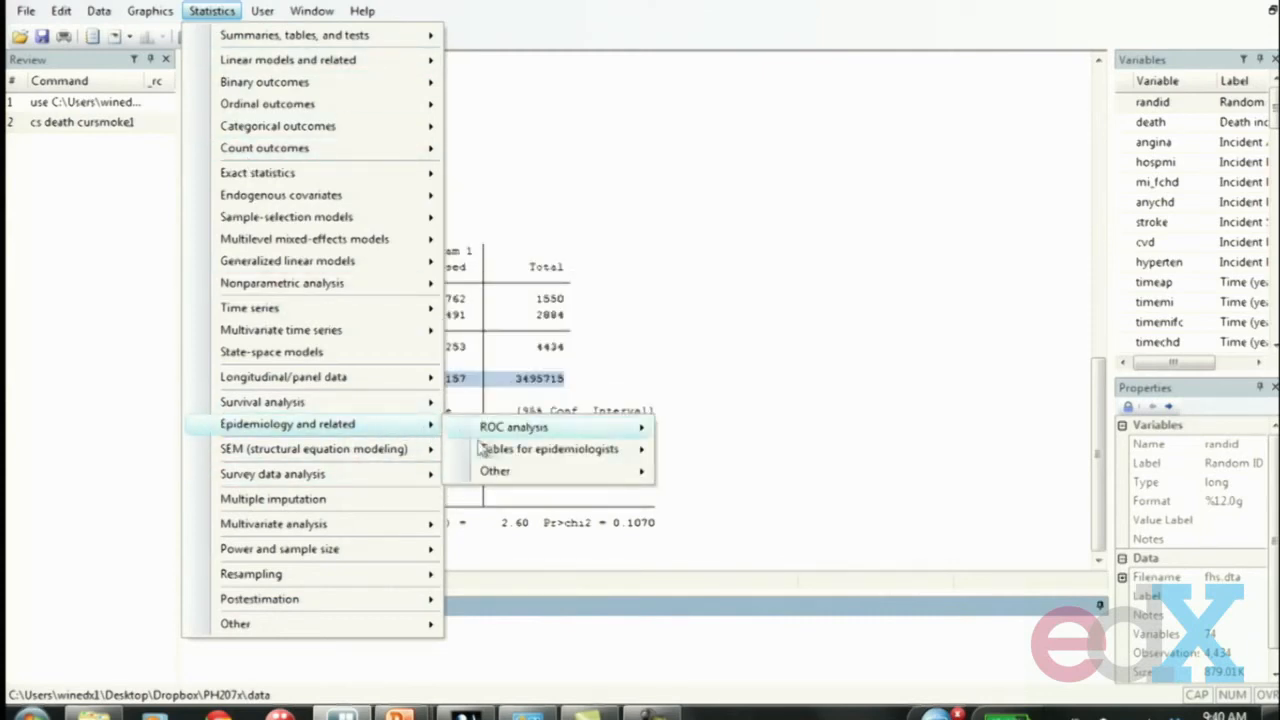
pyautogui.moveTo(468, 452)
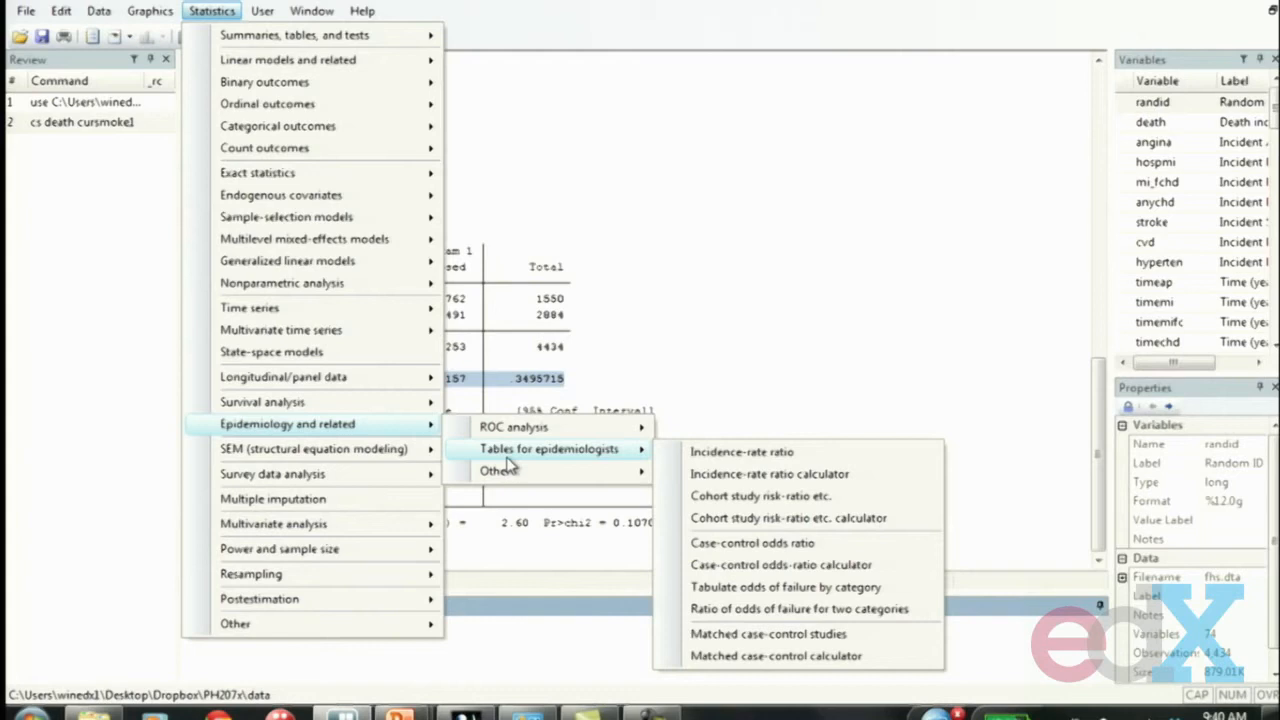
pyautogui.click(745, 456)
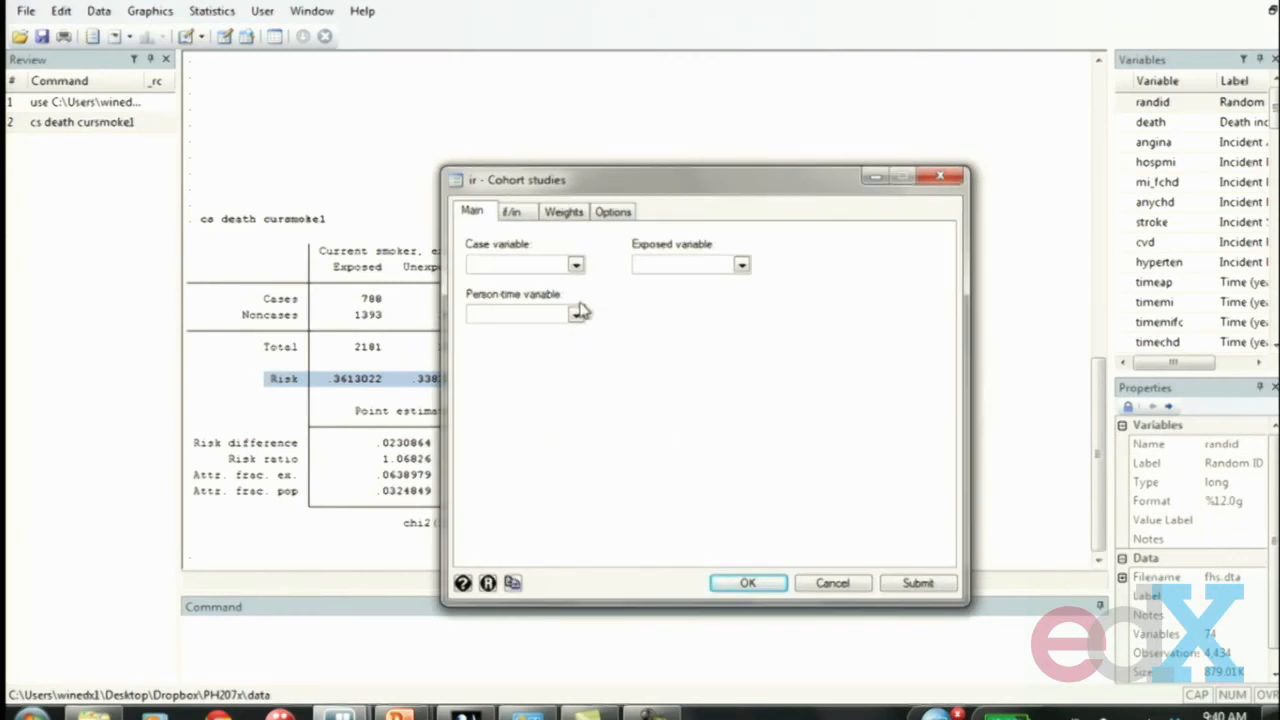
pyautogui.click(576, 265)
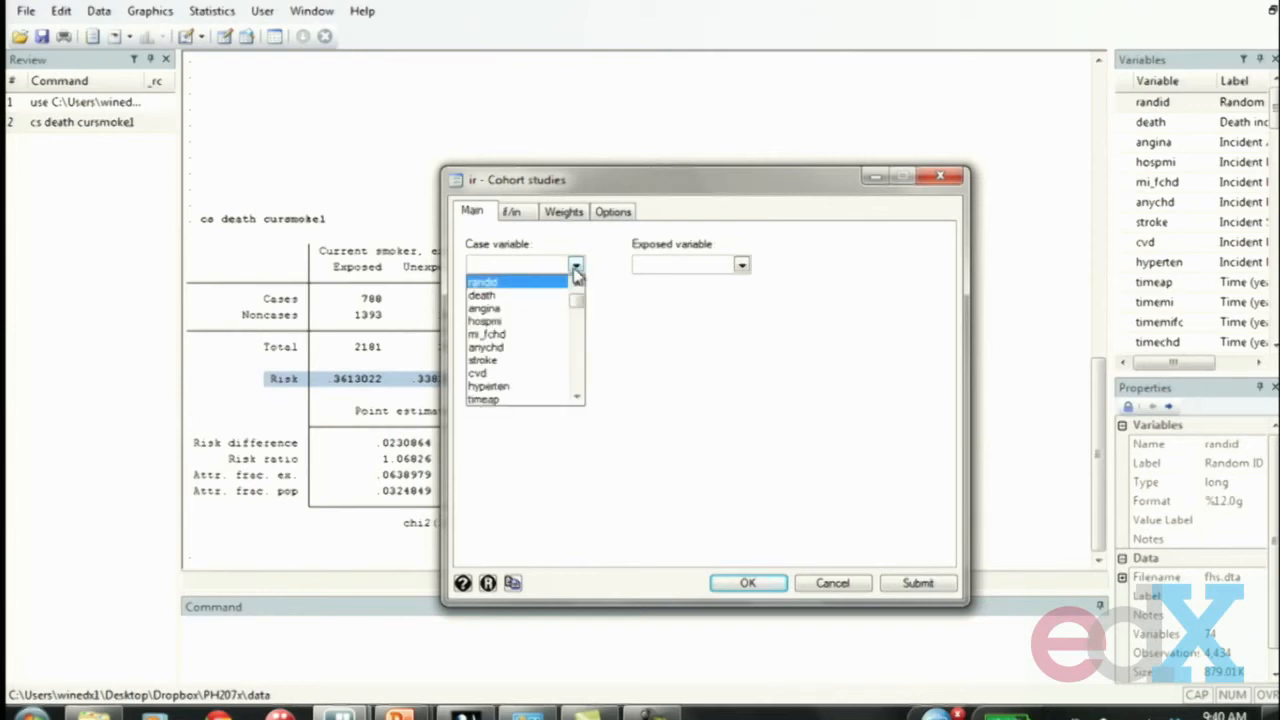
pyautogui.click(548, 296)
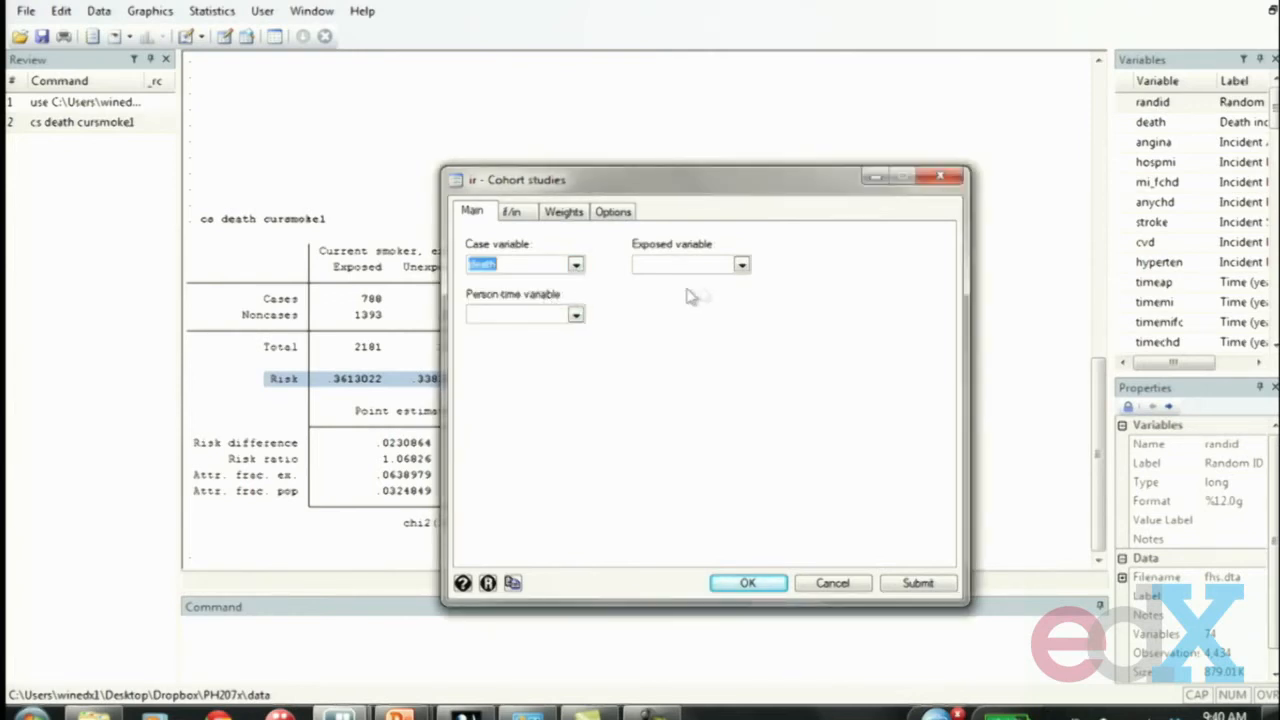
# Choose cursmoke1 as the exposed variable for the incidence-rate ratio
pyautogui.click(741, 265)
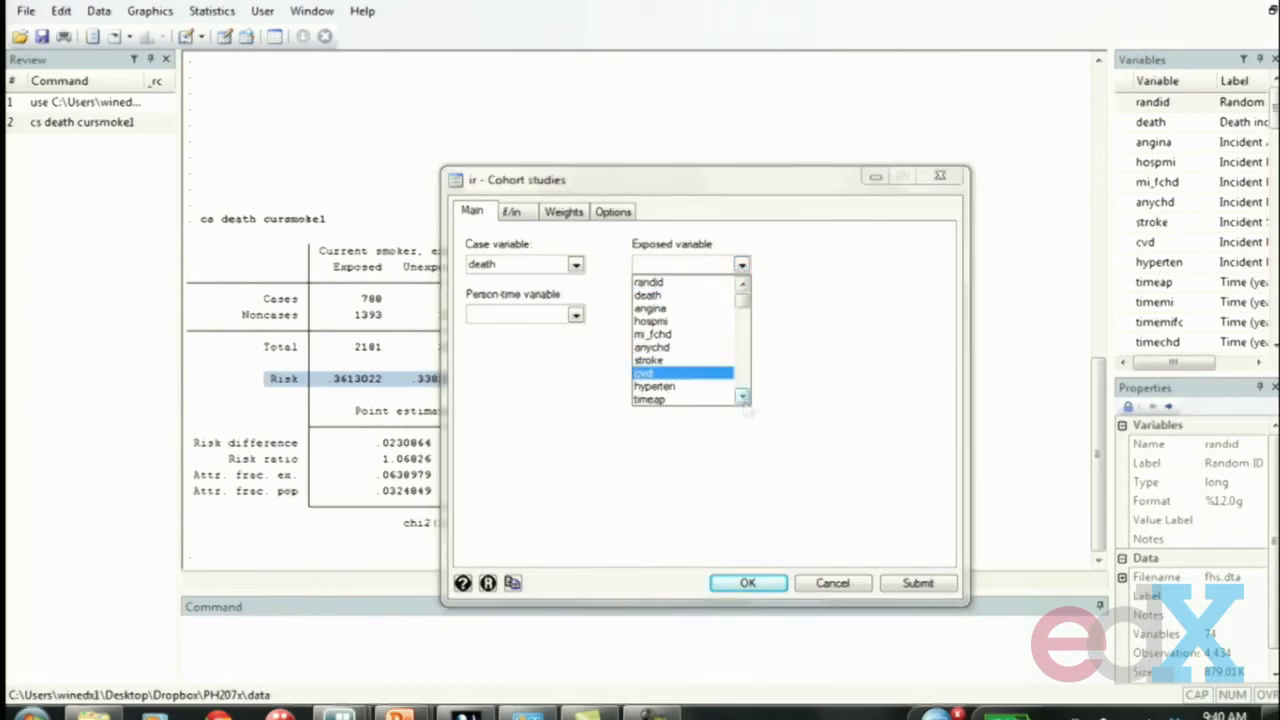
pyautogui.click(742, 397)
pyautogui.click(742, 397)
pyautogui.click(743, 397)
pyautogui.click(744, 397)
pyautogui.click(744, 397)
pyautogui.click(744, 397)
pyautogui.click(744, 397)
pyautogui.click(744, 397)
pyautogui.click(744, 397)
pyautogui.click(744, 397)
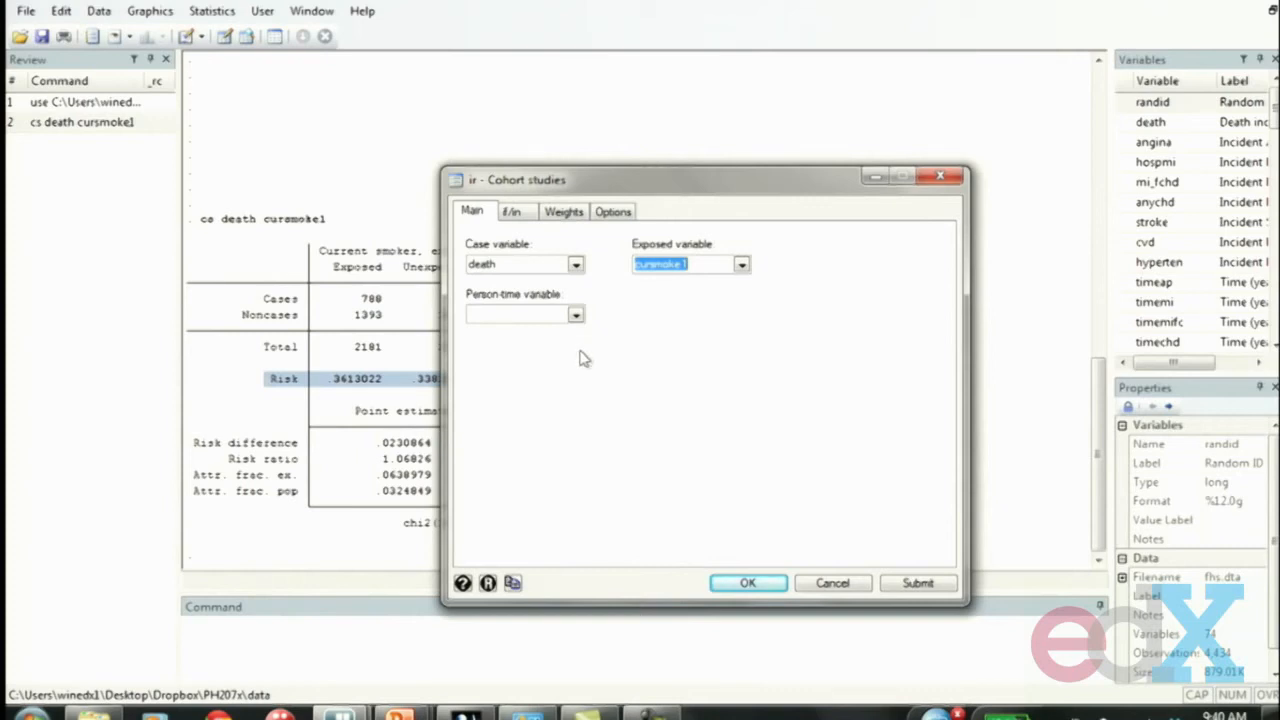
# Set the person-time variable to timedth and run the incidence-rate ratio analysis
pyautogui.click(576, 316)
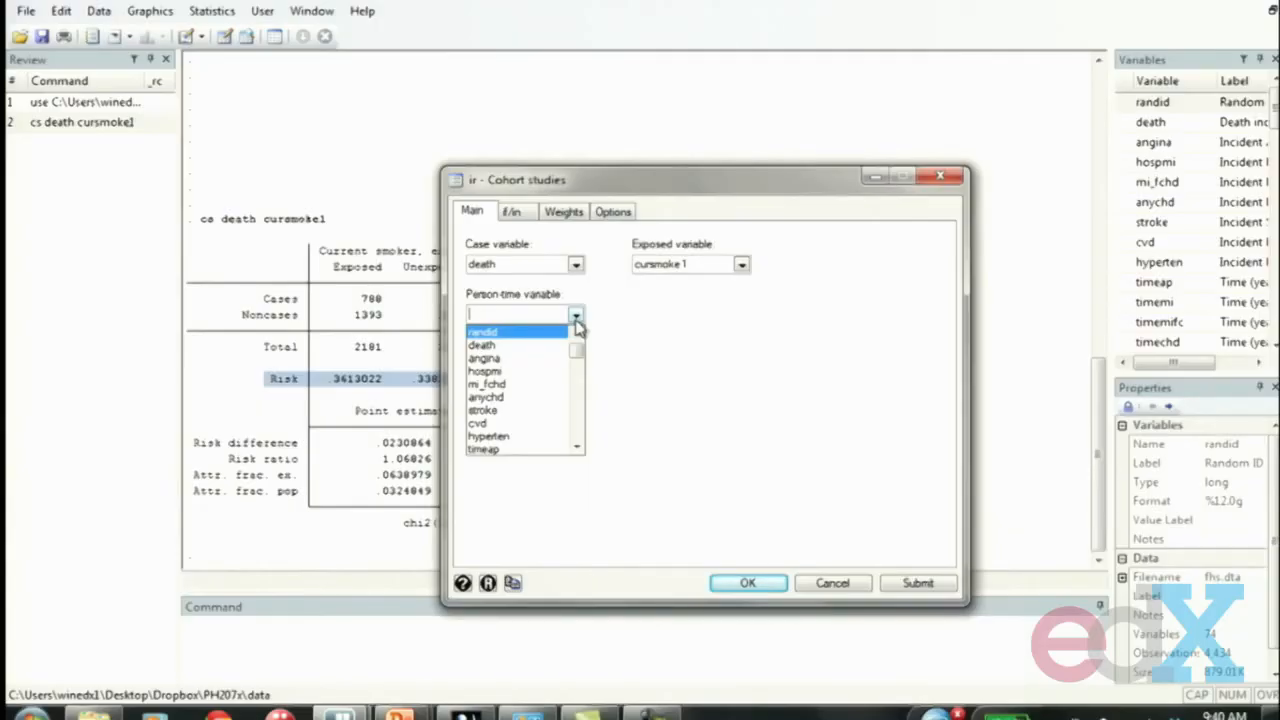
pyautogui.click(578, 447)
pyautogui.click(578, 447)
pyautogui.click(578, 447)
pyautogui.click(578, 447)
pyautogui.click(578, 447)
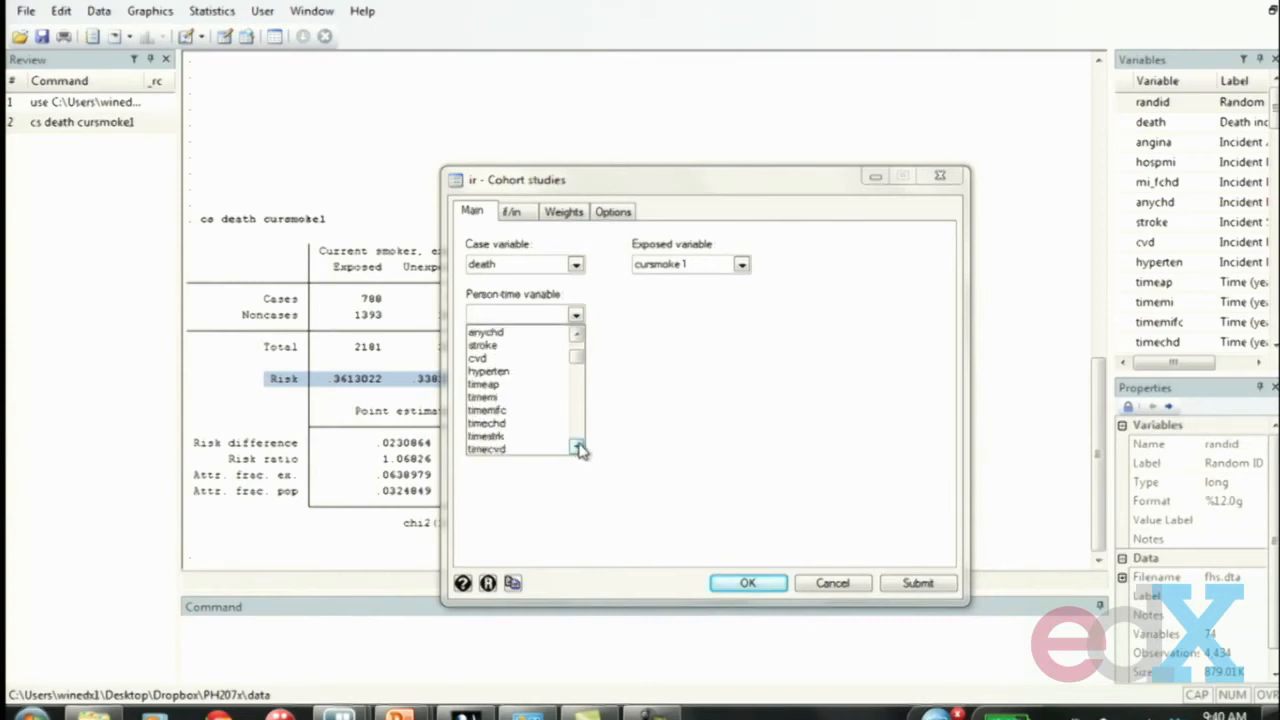
pyautogui.click(577, 447)
pyautogui.click(576, 447)
pyautogui.click(511, 436)
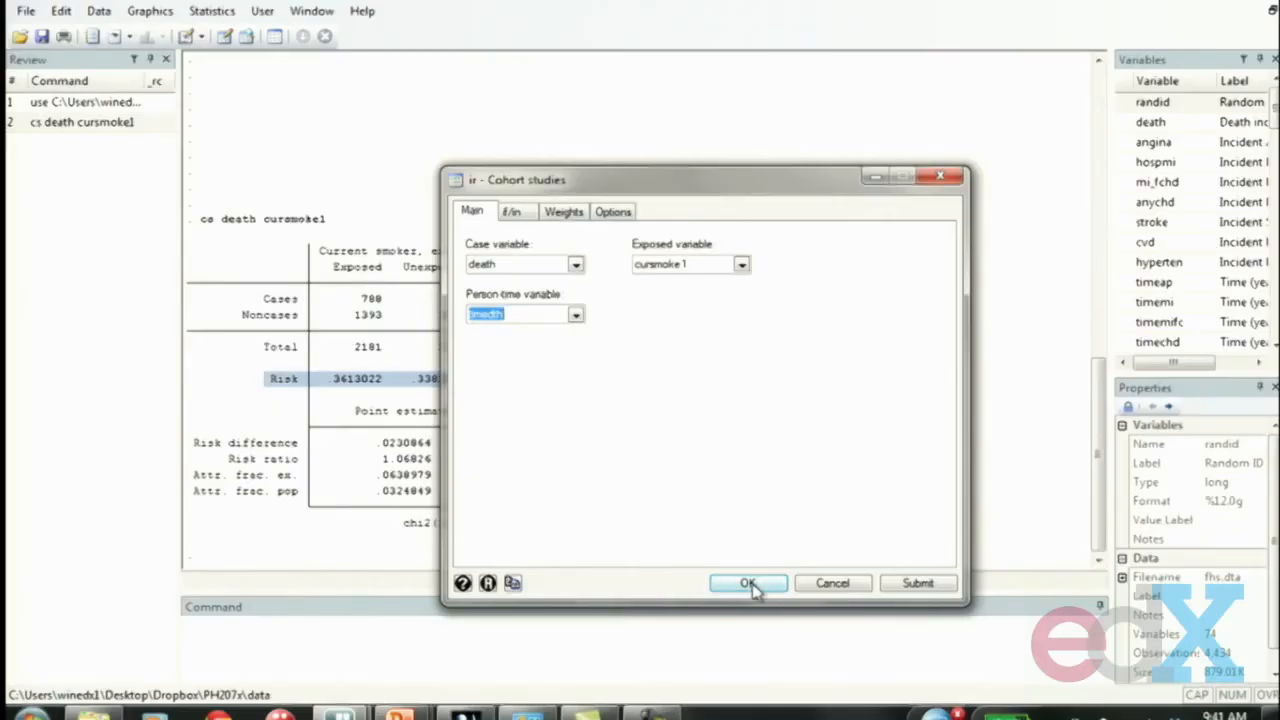
pyautogui.click(751, 586)
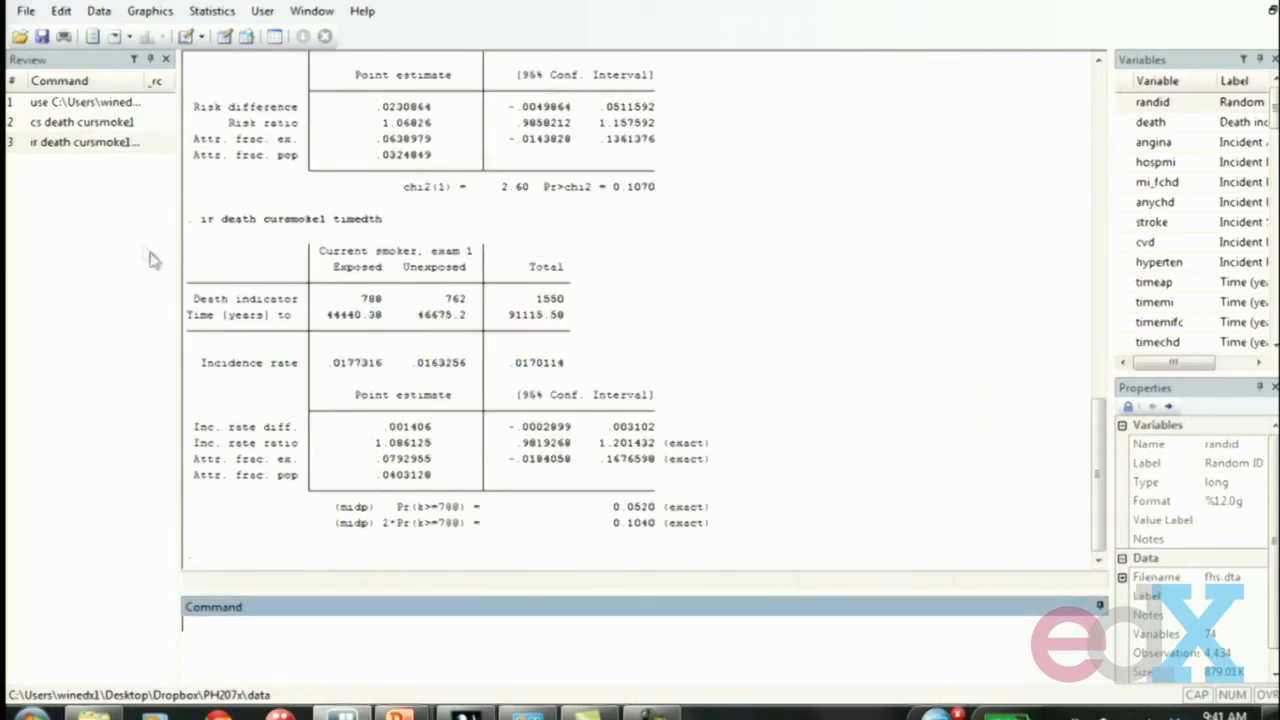
# Highlight the death and person-time table in the incidence-rate output, and examine its Incidence rate row
pyautogui.moveTo(206, 251); pyautogui.dragTo(590, 368)
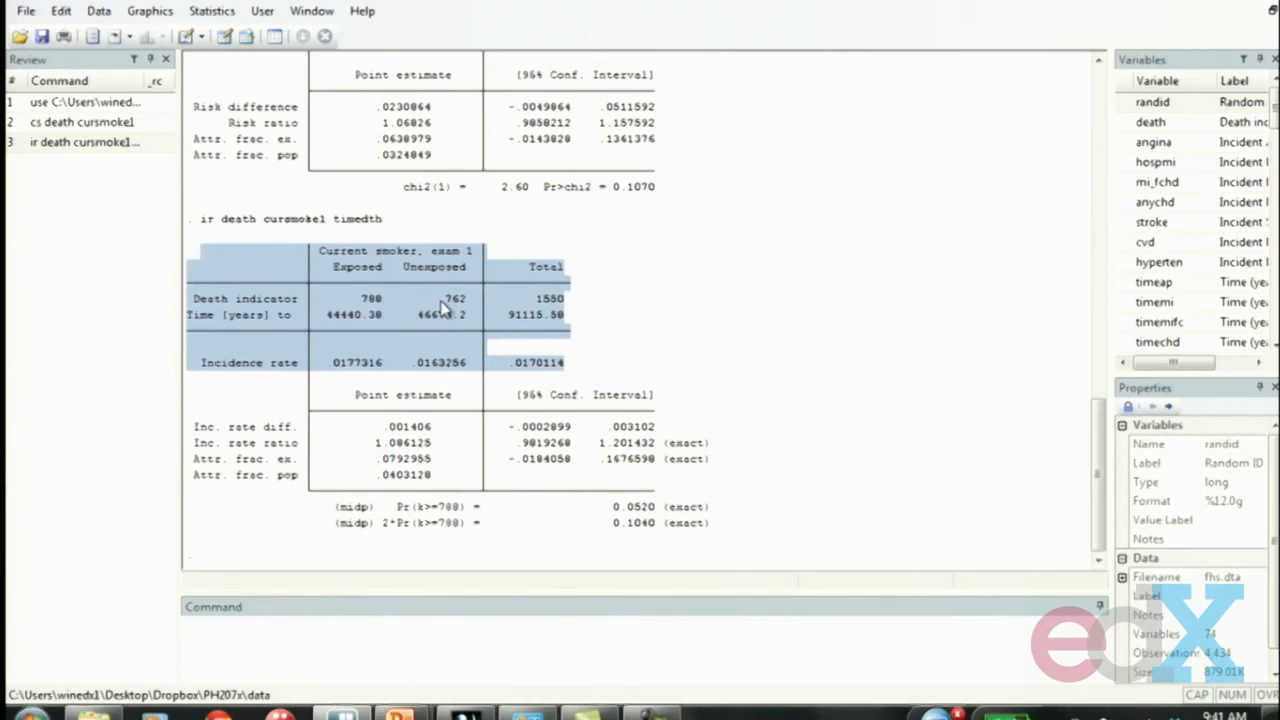
pyautogui.click(205, 315)
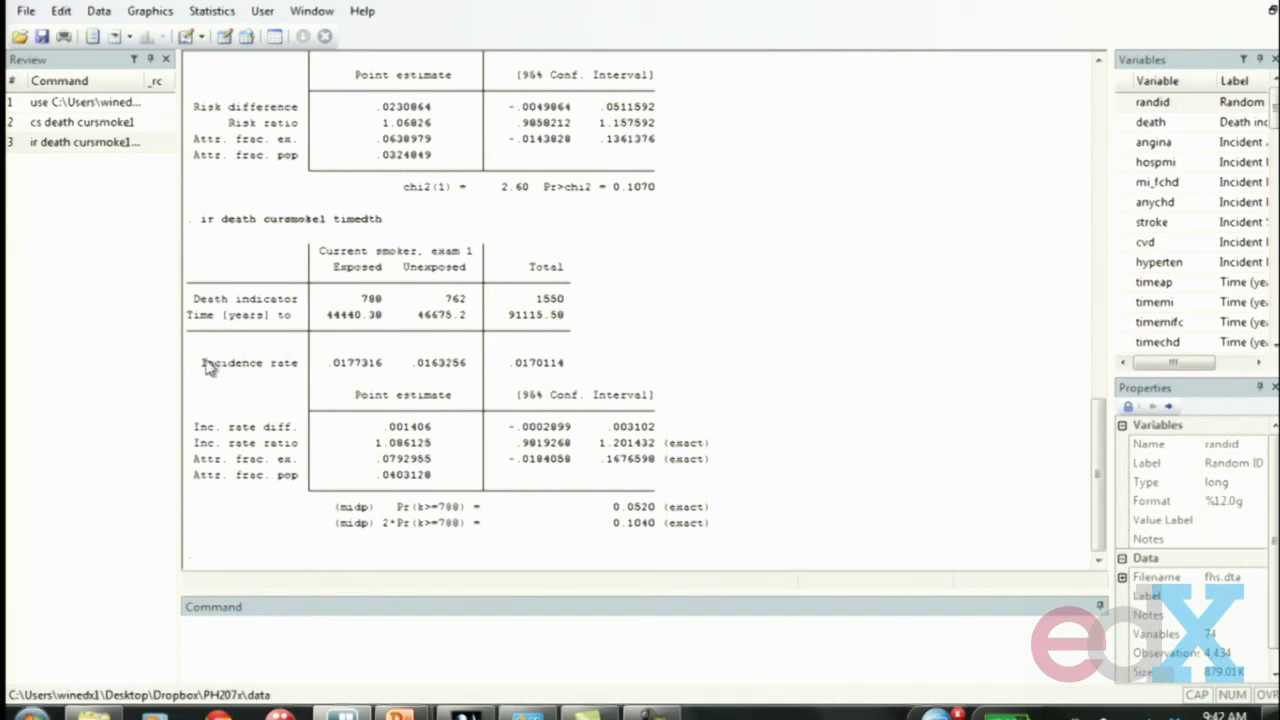
pyautogui.moveTo(199, 363); pyautogui.dragTo(617, 369)
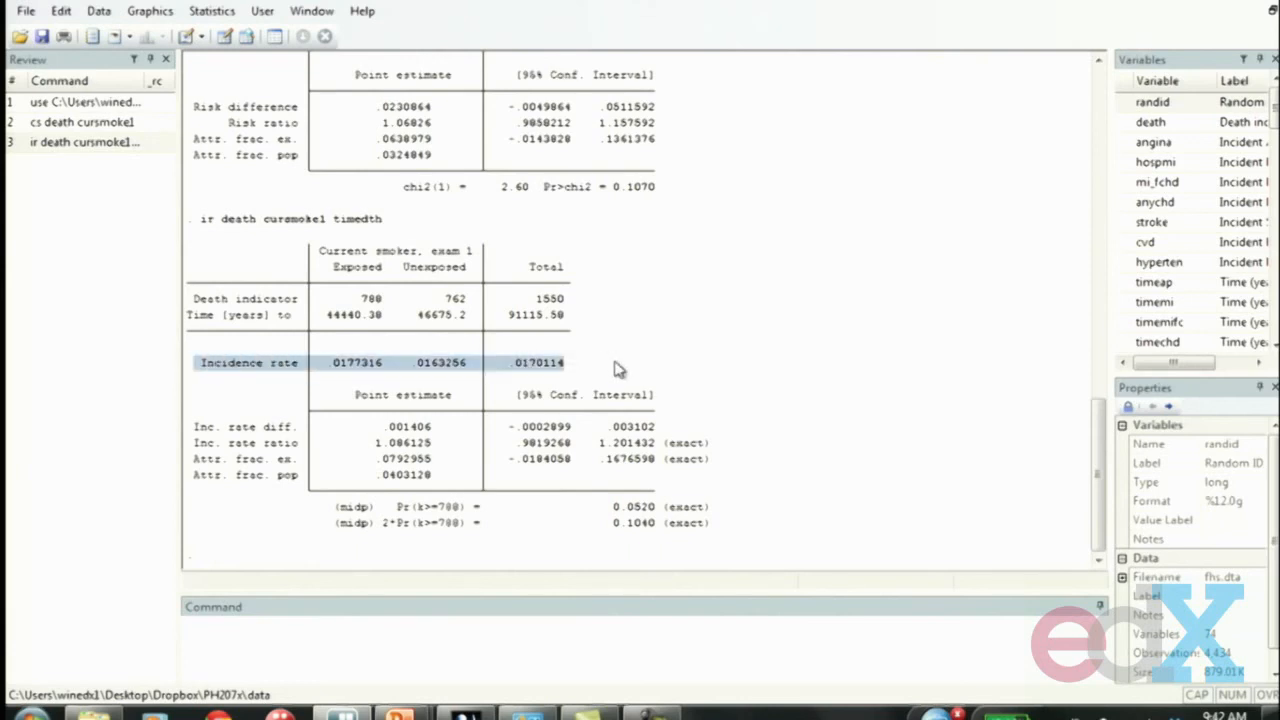